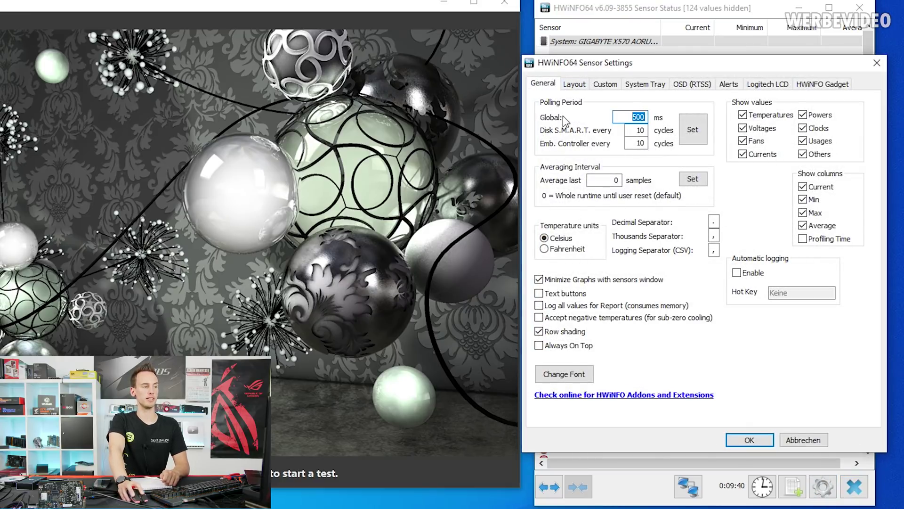
- Review the polling period fields and the CPU clock and temperature entries in the sensor layout
{"action": "left_click", "coordinate": [630, 115]}
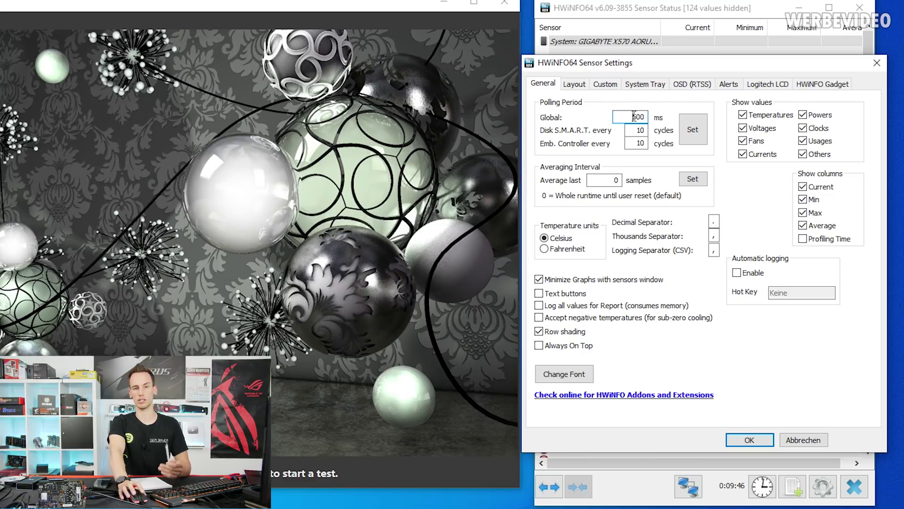
{"action": "left_click", "coordinate": [636, 130]}
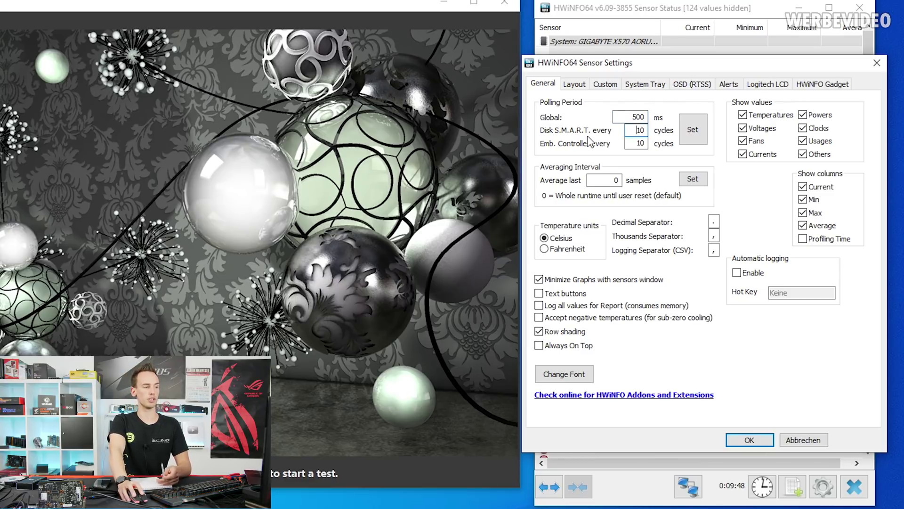
{"action": "left_click", "coordinate": [635, 144]}
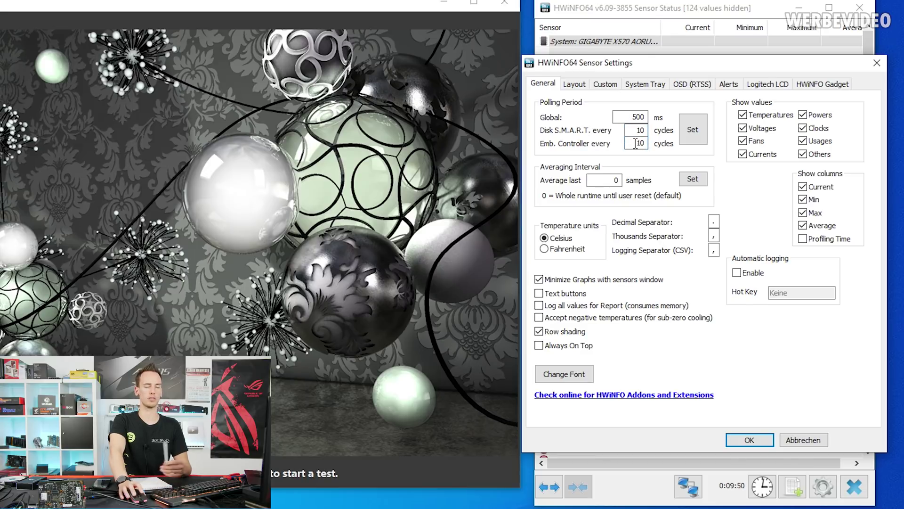
{"action": "left_click", "coordinate": [574, 83]}
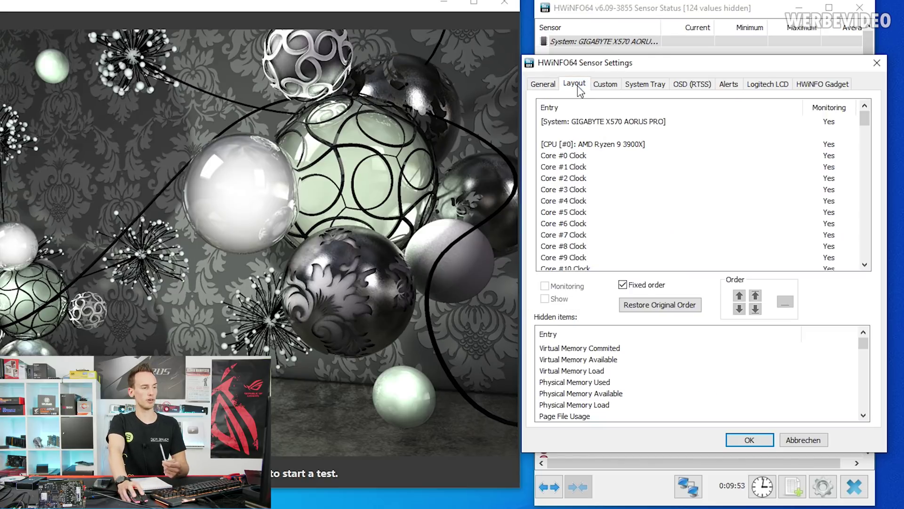
{"action": "left_click", "coordinate": [642, 147]}
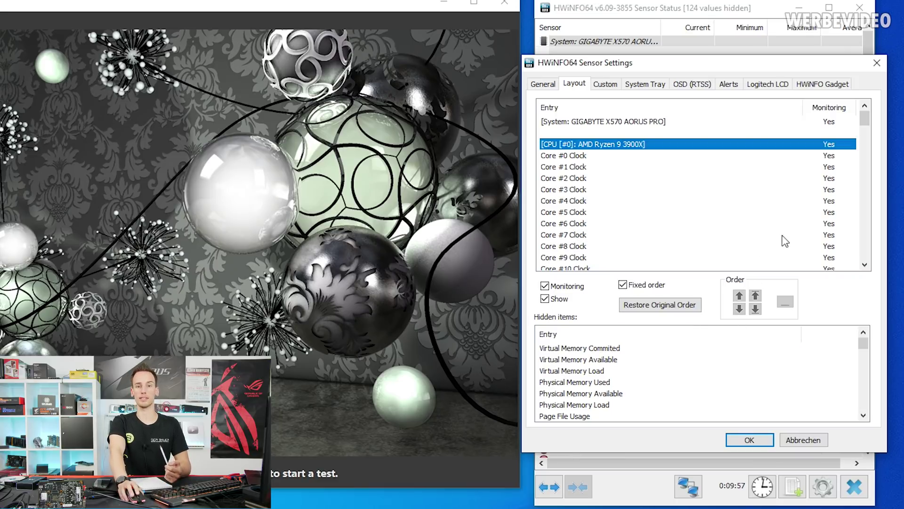
{"action": "scroll", "coordinate": [801, 233], "scroll_direction": "down", "scroll_amount": 4}
{"action": "scroll", "coordinate": [801, 233], "scroll_direction": "up", "scroll_amount": 4}
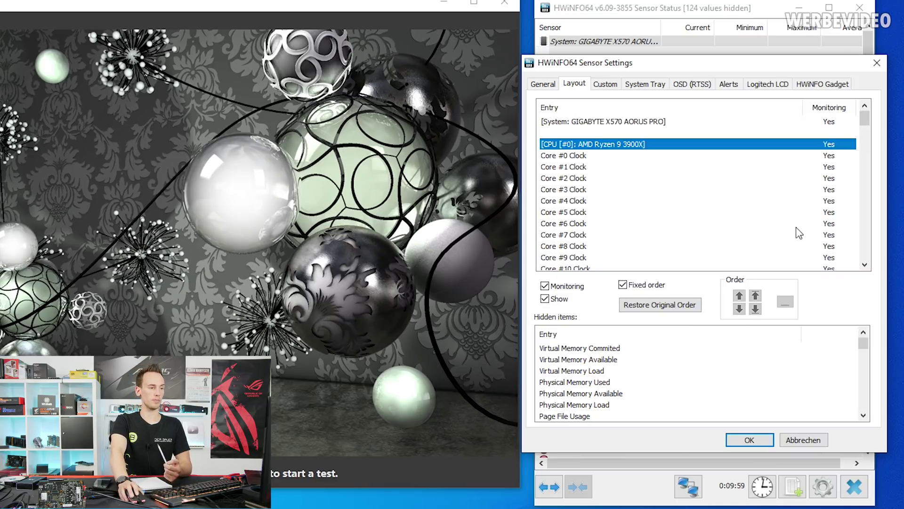
{"action": "left_click", "coordinate": [582, 175]}
{"action": "scroll", "coordinate": [631, 188], "scroll_direction": "down", "scroll_amount": 4}
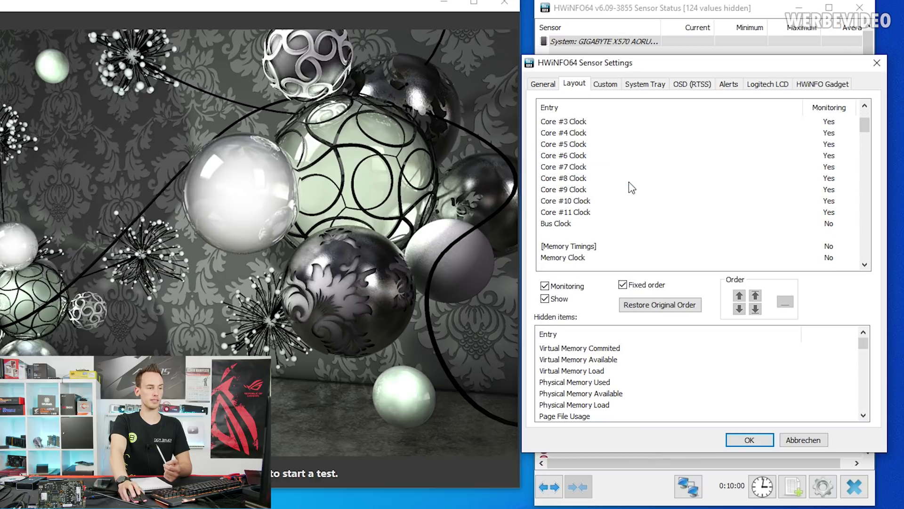
{"action": "left_click", "coordinate": [612, 214]}
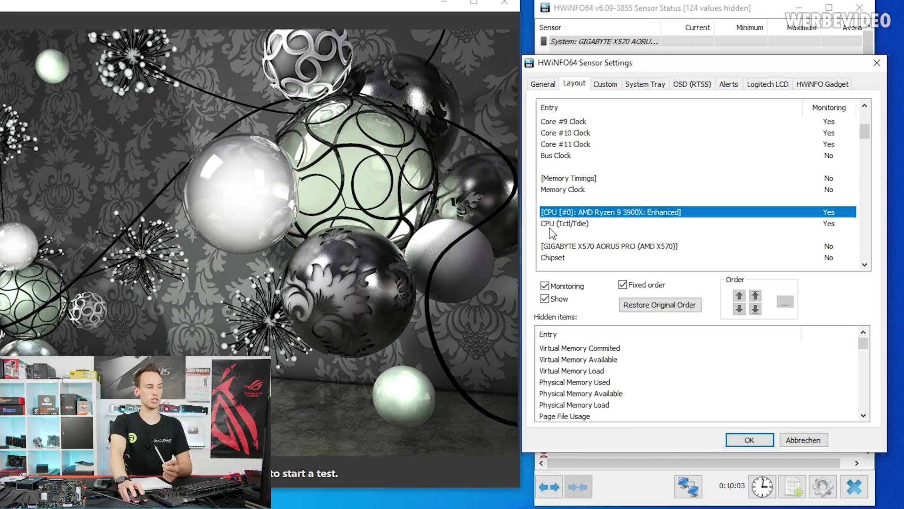
{"action": "left_click", "coordinate": [584, 224]}
{"action": "left_click", "coordinate": [602, 212]}
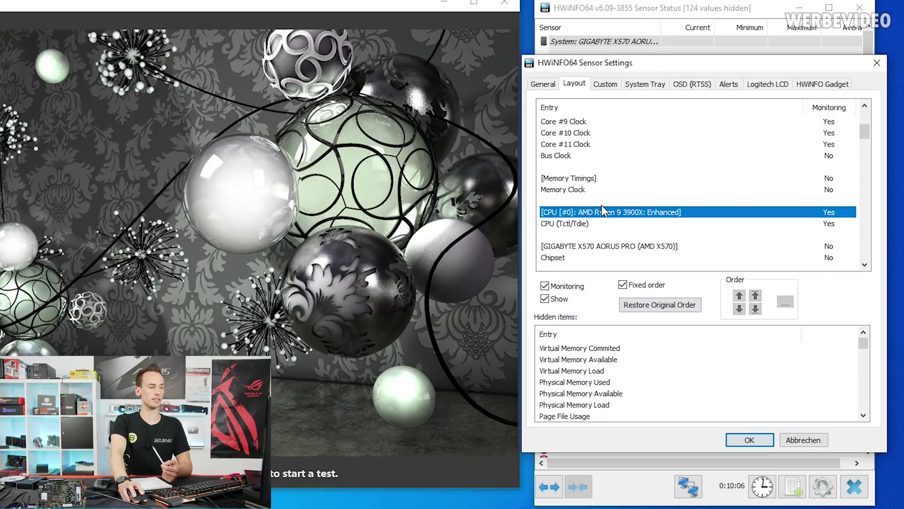
- Switch monitoring of the Memory Timings group on and back off
{"action": "left_click", "coordinate": [602, 179]}
{"action": "left_click", "coordinate": [545, 286]}
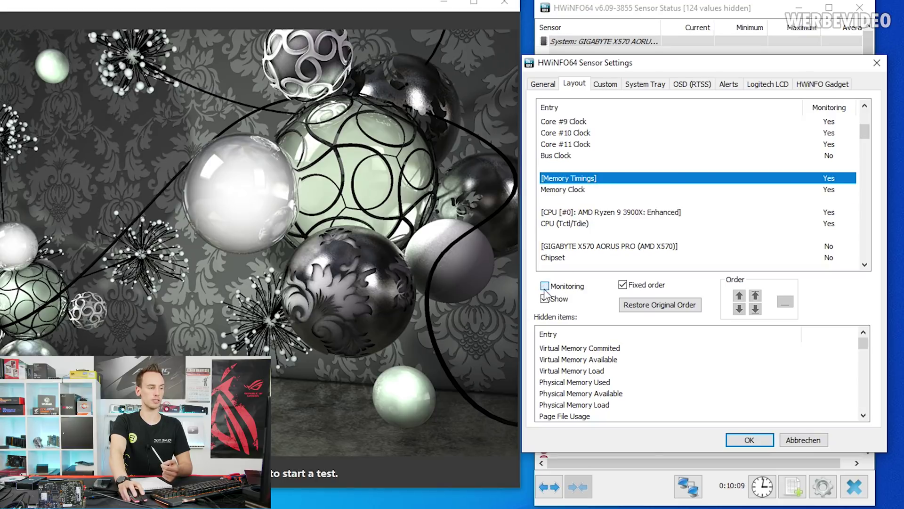
{"action": "left_click", "coordinate": [545, 286]}
- Review the monitoring state of the mainboard, voltage regulator, DIMM and S.M.A.R.T. entries, and accept the sensor settings
{"action": "scroll", "coordinate": [579, 208], "scroll_direction": "down", "scroll_amount": 4}
{"action": "scroll", "coordinate": [578, 208], "scroll_direction": "up", "scroll_amount": 1}
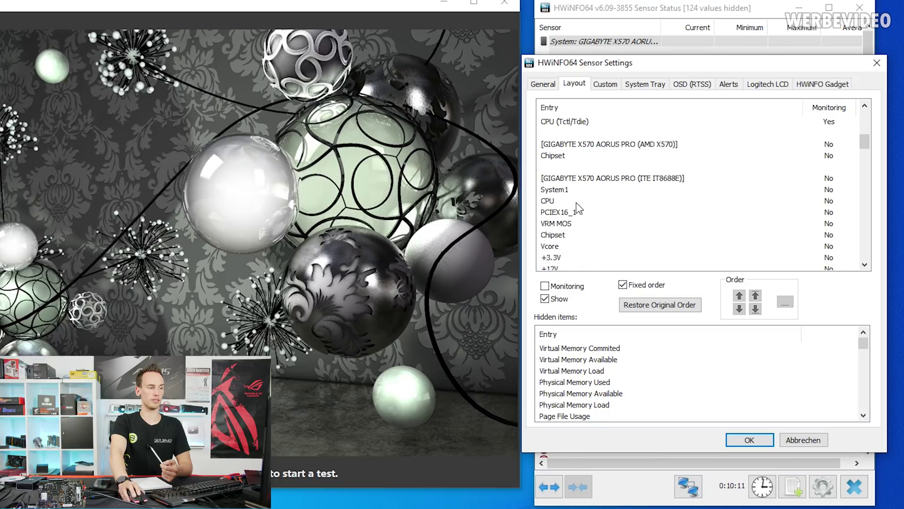
{"action": "left_click", "coordinate": [628, 179]}
{"action": "scroll", "coordinate": [623, 210], "scroll_direction": "down", "scroll_amount": 6}
{"action": "scroll", "coordinate": [623, 210], "scroll_direction": "down", "scroll_amount": 5}
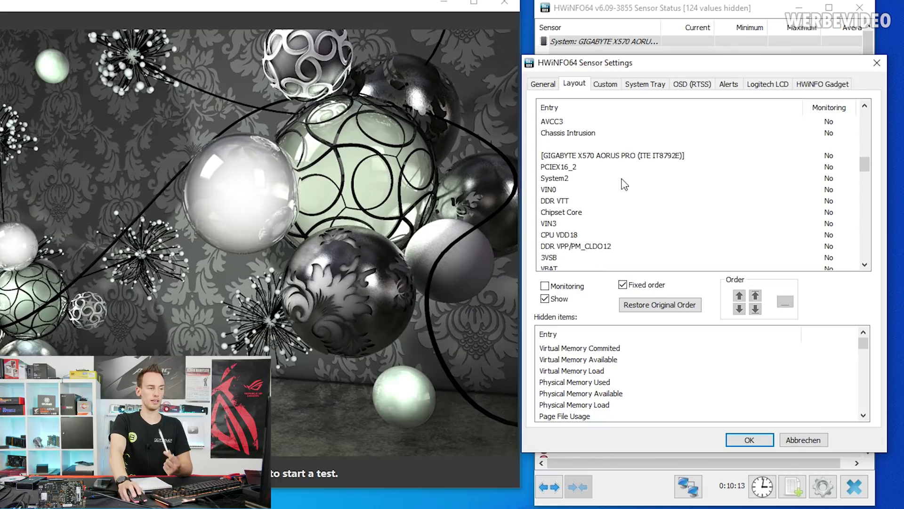
{"action": "left_click", "coordinate": [631, 167]}
{"action": "scroll", "coordinate": [640, 187], "scroll_direction": "down", "scroll_amount": 1}
{"action": "scroll", "coordinate": [640, 187], "scroll_direction": "down", "scroll_amount": 5}
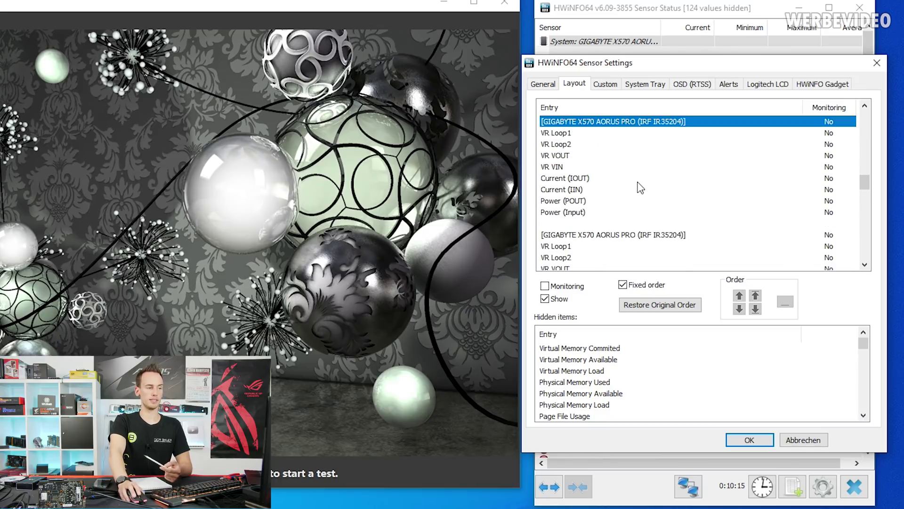
{"action": "left_click", "coordinate": [631, 179]}
{"action": "scroll", "coordinate": [635, 207], "scroll_direction": "down", "scroll_amount": 1}
{"action": "left_click", "coordinate": [637, 190]}
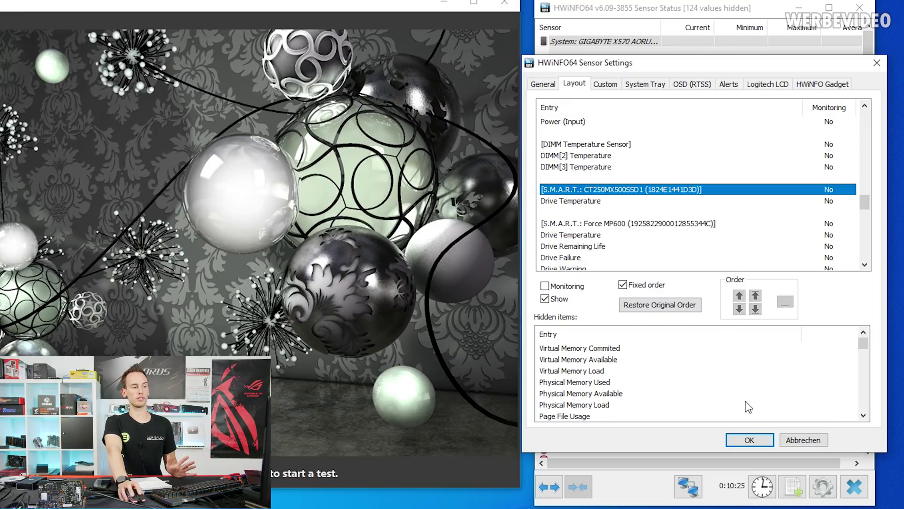
{"action": "left_click", "coordinate": [759, 439]}
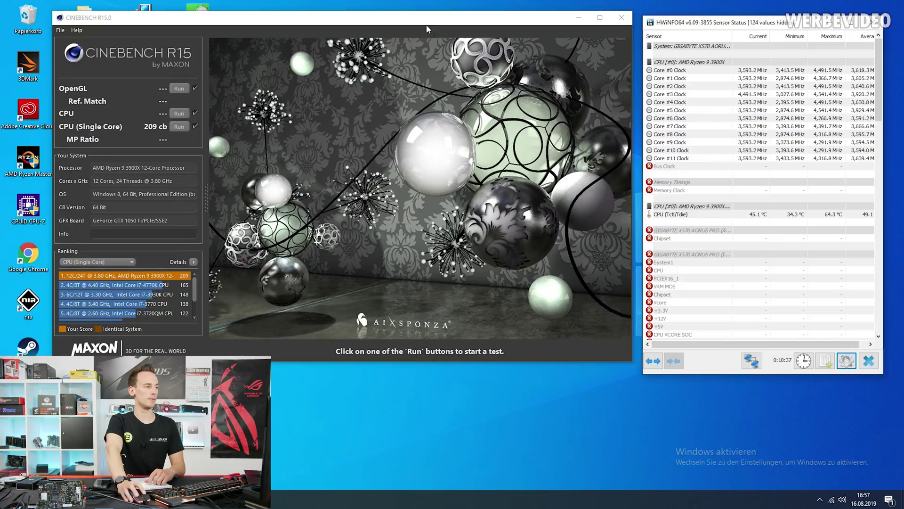
- Switch to Cinebench R15, reposition its window and check that Advanced benchmark is enabled
{"action": "left_click_drag", "start_coordinate": [237, 8], "coordinate": [221, 20]}
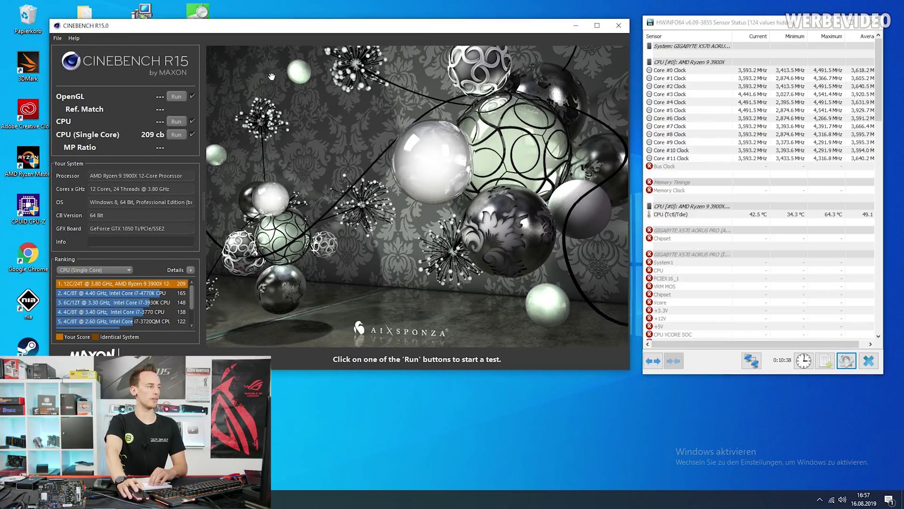
{"action": "left_click", "coordinate": [58, 39]}
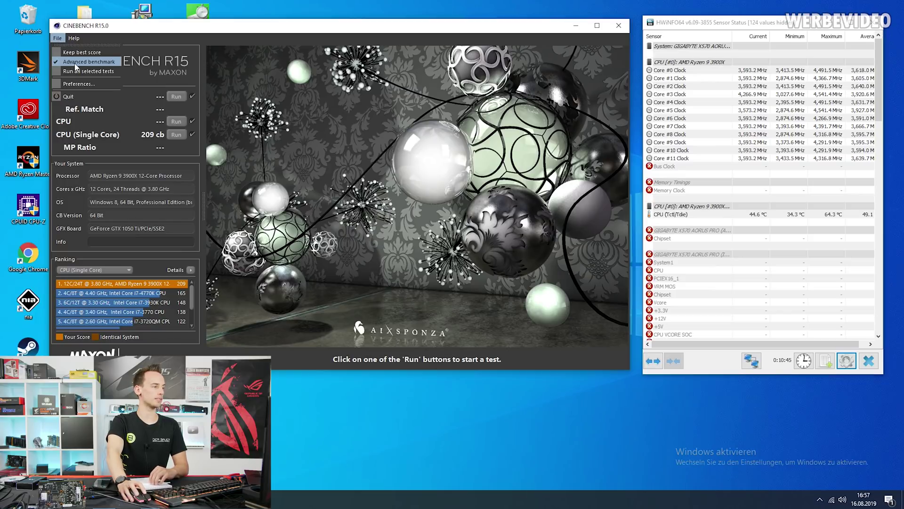
{"action": "left_click", "coordinate": [68, 150]}
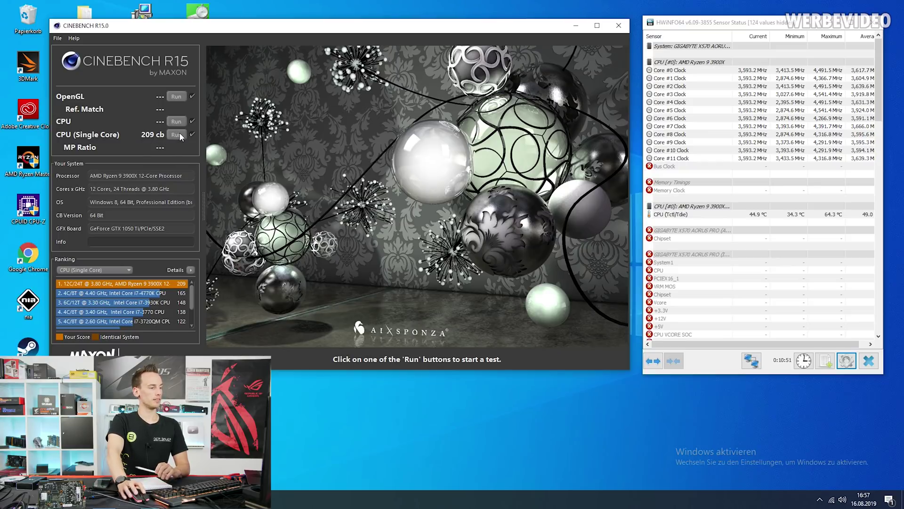
- Run the CPU (Single Core) test in Cinebench, resetting the HWiNFO64 min/max/average values before and during the run, and check the maximum clocks
{"action": "left_click", "coordinate": [788, 371]}
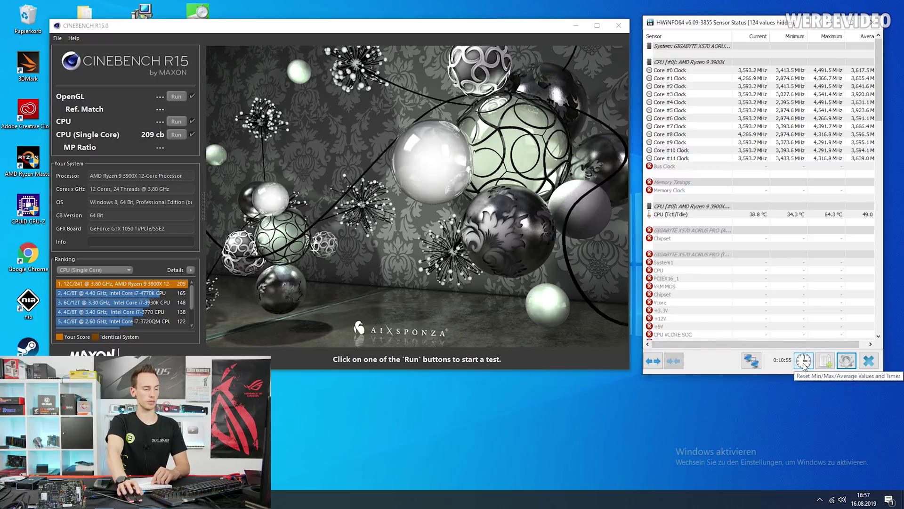
{"action": "left_click", "coordinate": [804, 366]}
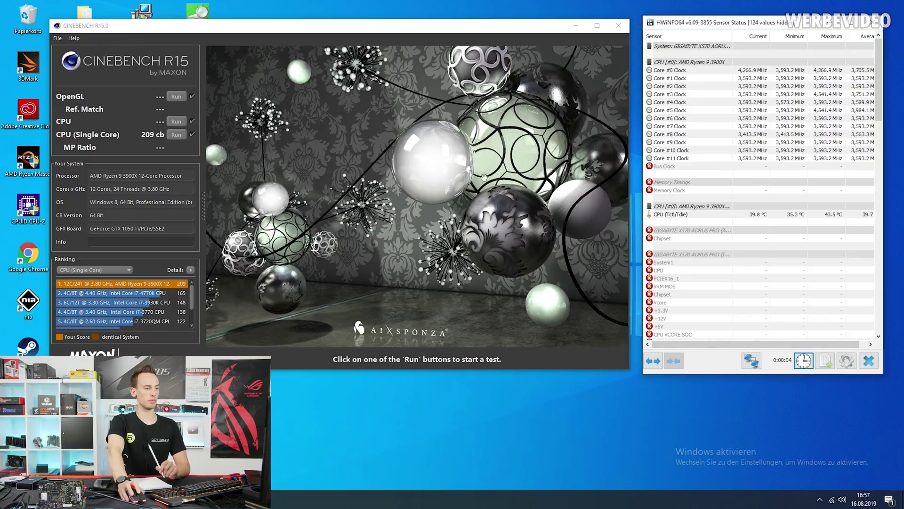
{"action": "left_click", "coordinate": [177, 136]}
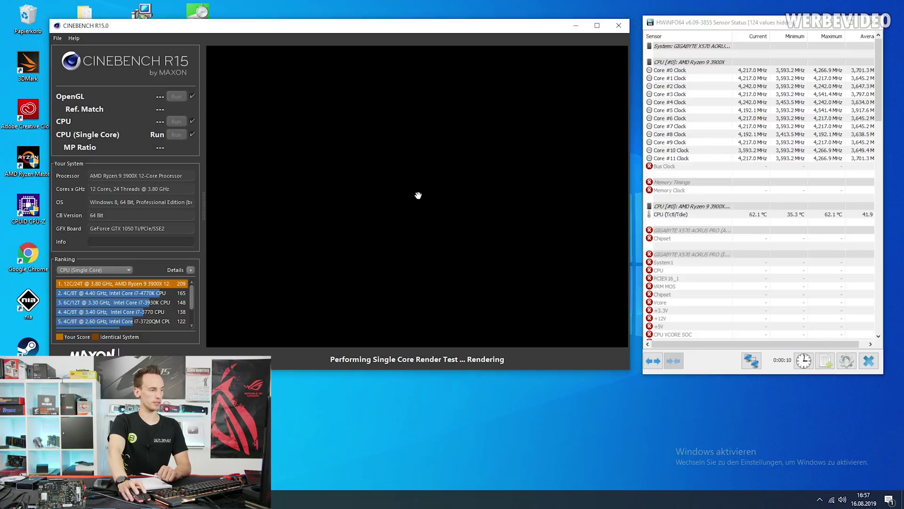
{"action": "left_click", "coordinate": [807, 364]}
{"action": "left_click", "coordinate": [807, 364]}
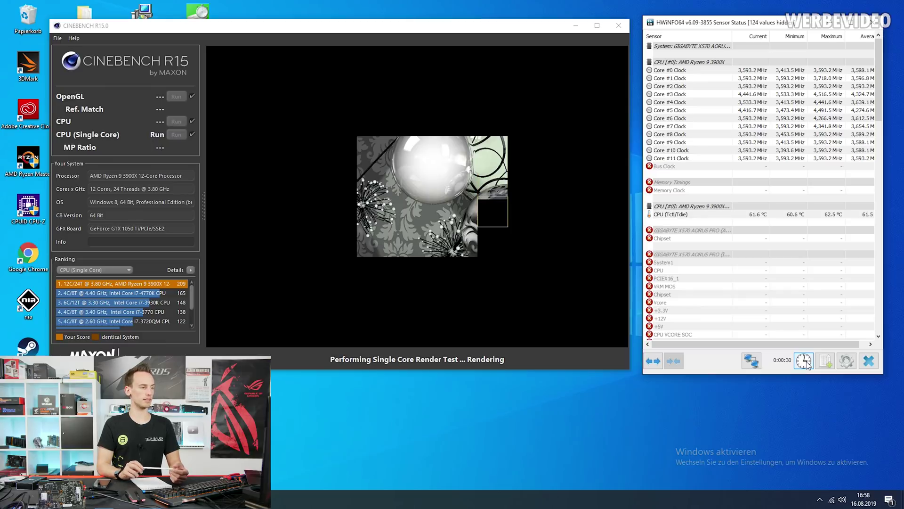
{"action": "left_click", "coordinate": [836, 94]}
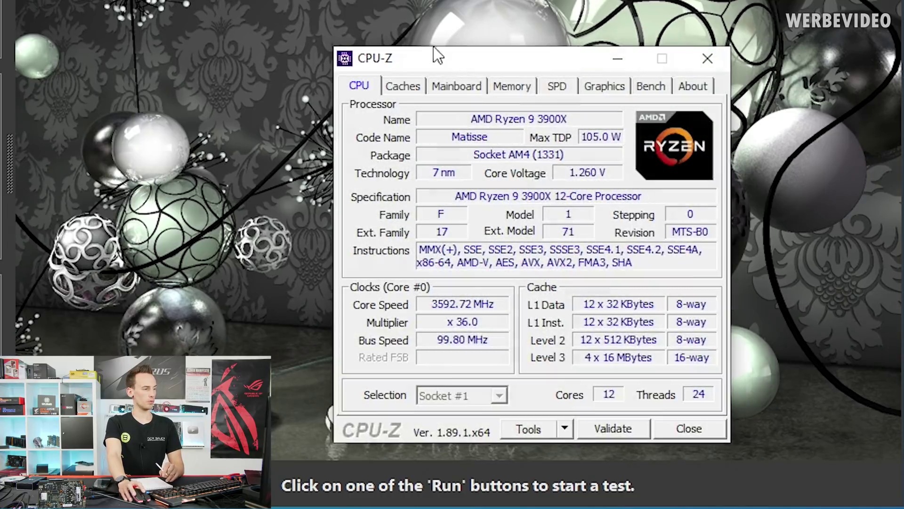
- Show the mainboard information in CPU-Z
{"action": "left_click", "coordinate": [460, 88]}
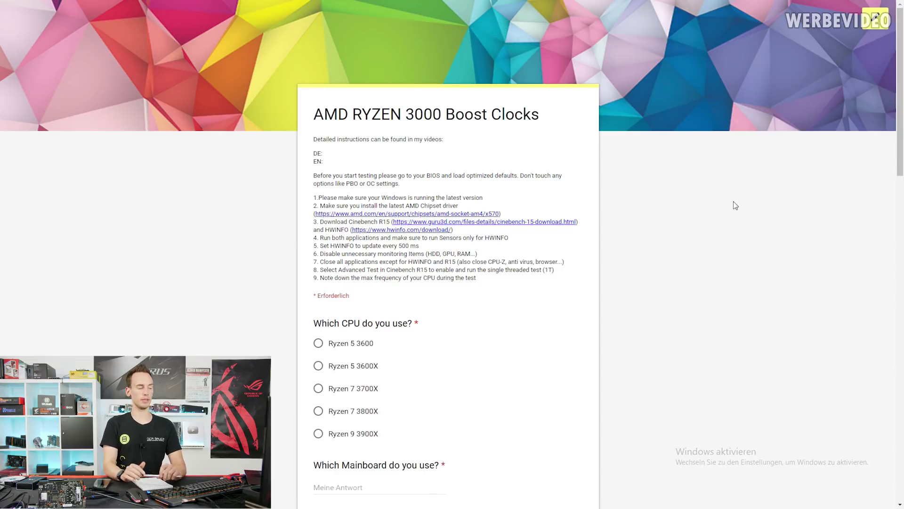
- In the AMD RYZEN 3000 Boost Clocks form, choose Ryzen 9 3900X as CPU and enter X570 Aorus Pro as mainboard
{"action": "scroll", "coordinate": [520, 330], "scroll_direction": "down", "scroll_amount": 2}
{"action": "scroll", "coordinate": [519, 330], "scroll_direction": "up", "scroll_amount": 2}
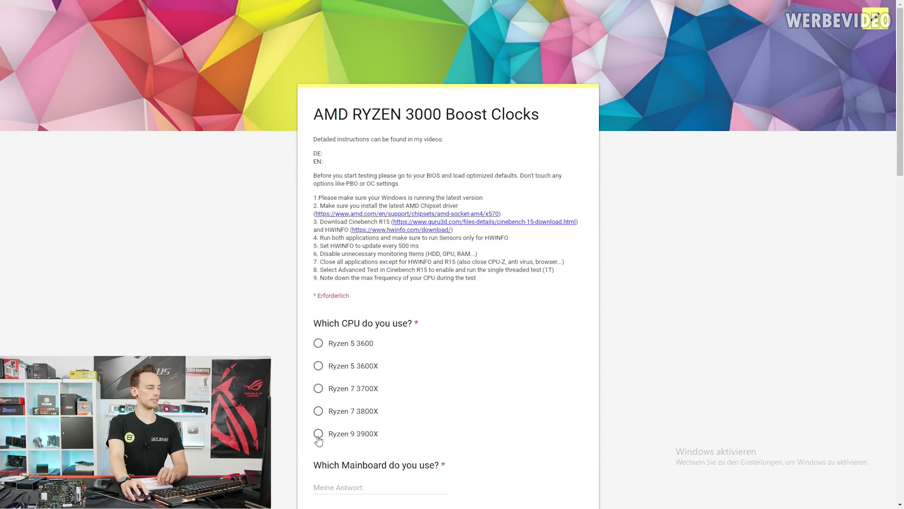
{"action": "left_click", "coordinate": [318, 434]}
{"action": "scroll", "coordinate": [426, 433], "scroll_direction": "down", "scroll_amount": 2}
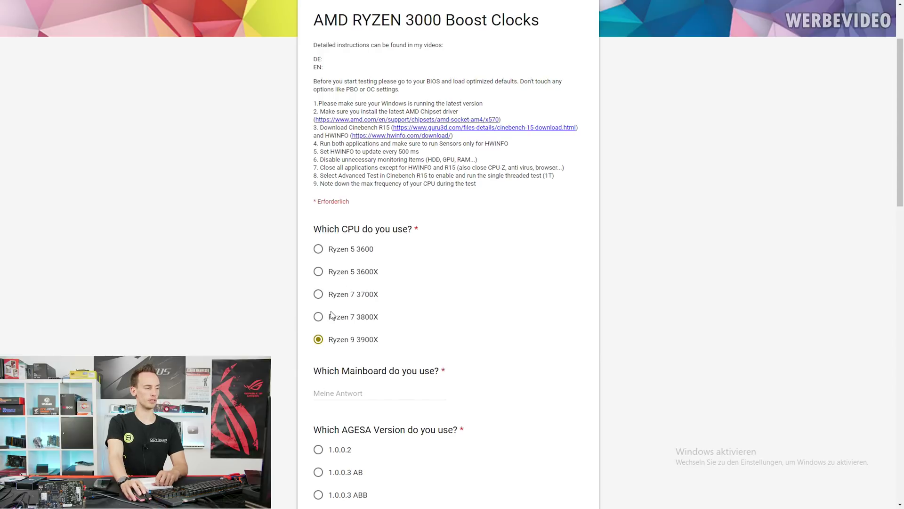
{"action": "scroll", "coordinate": [316, 354], "scroll_direction": "down", "scroll_amount": 1}
{"action": "left_click", "coordinate": [378, 347]}
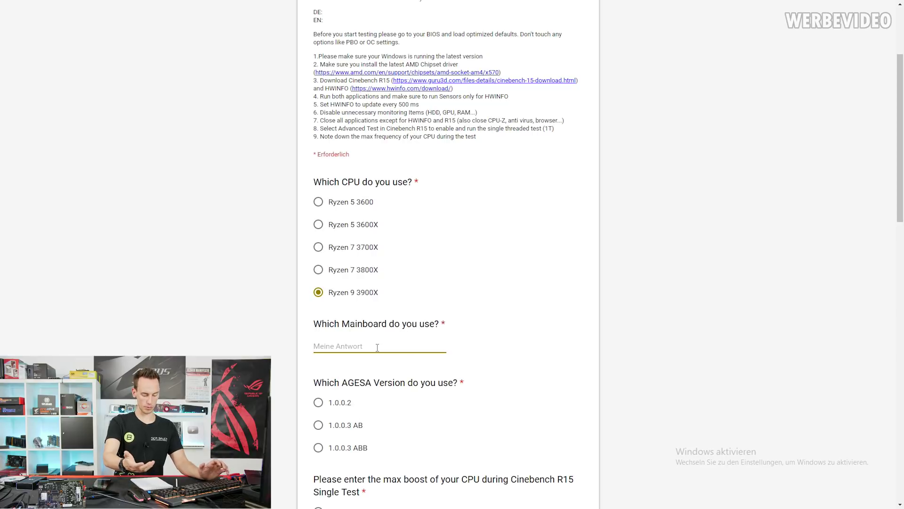
{"action": "type", "text": "X570"}
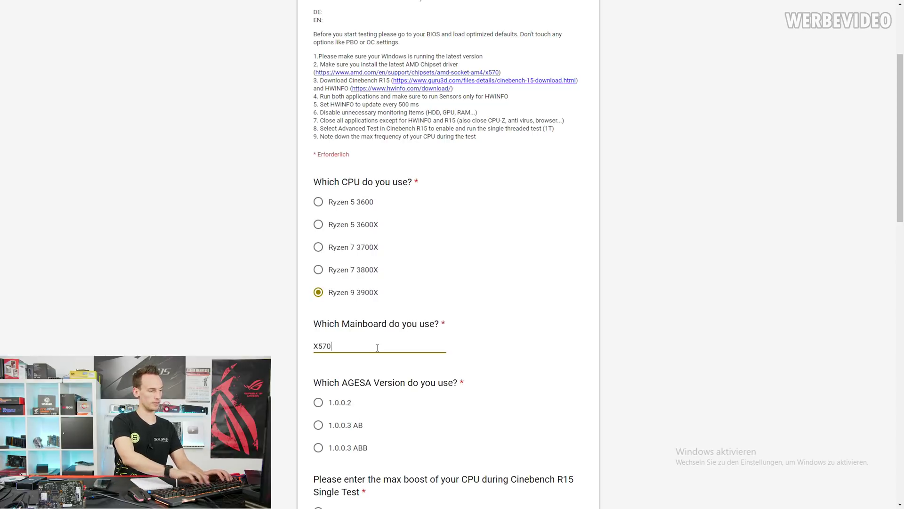
{"action": "type", "text": " Aorus Pro"}
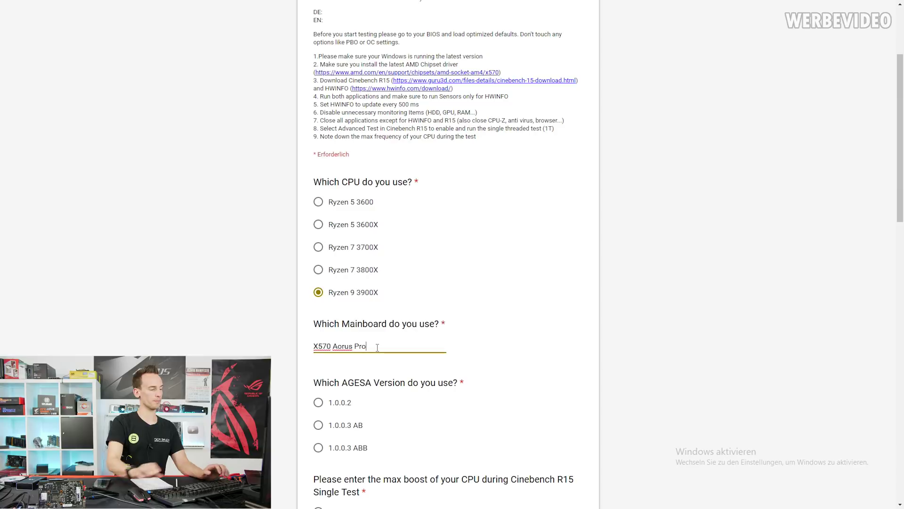
- Choose AGESA version 1.0.0.3 ABB and a max Cinebench R15 single-test boost of 4525
{"action": "scroll", "coordinate": [377, 347], "scroll_direction": "down", "scroll_amount": 1}
{"action": "scroll", "coordinate": [376, 349], "scroll_direction": "down", "scroll_amount": 1}
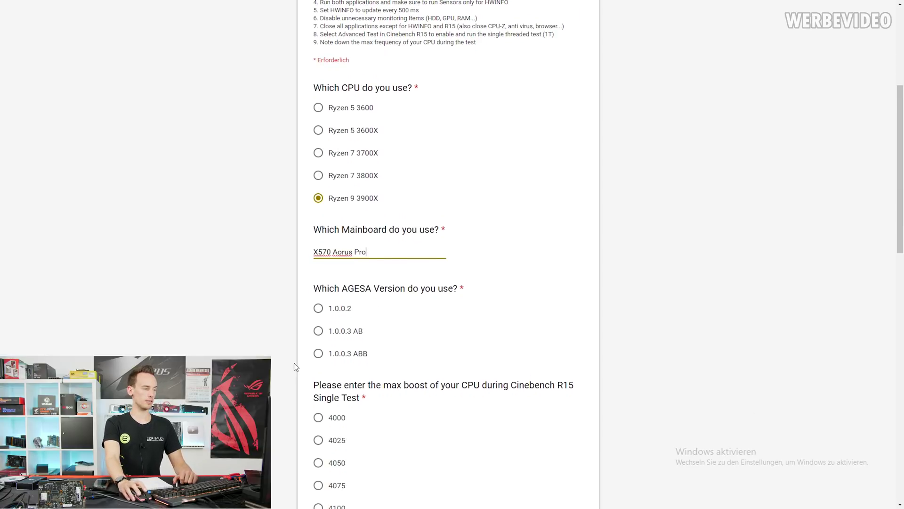
{"action": "left_click", "coordinate": [319, 355]}
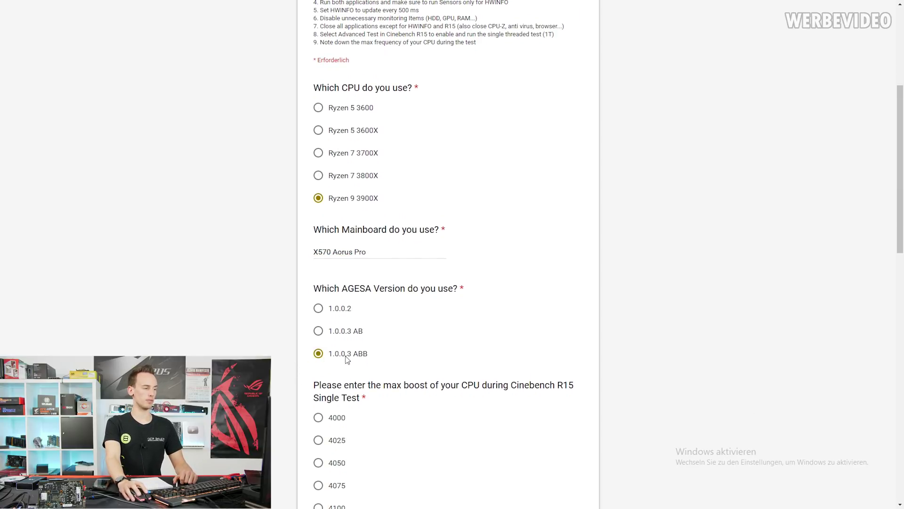
{"action": "scroll", "coordinate": [342, 227], "scroll_direction": "down", "scroll_amount": 7}
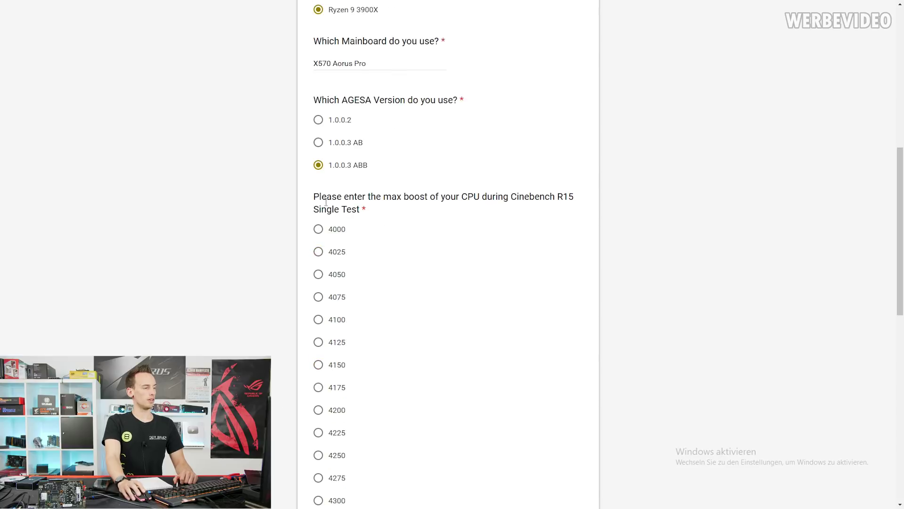
{"action": "scroll", "coordinate": [345, 209], "scroll_direction": "down", "scroll_amount": 7}
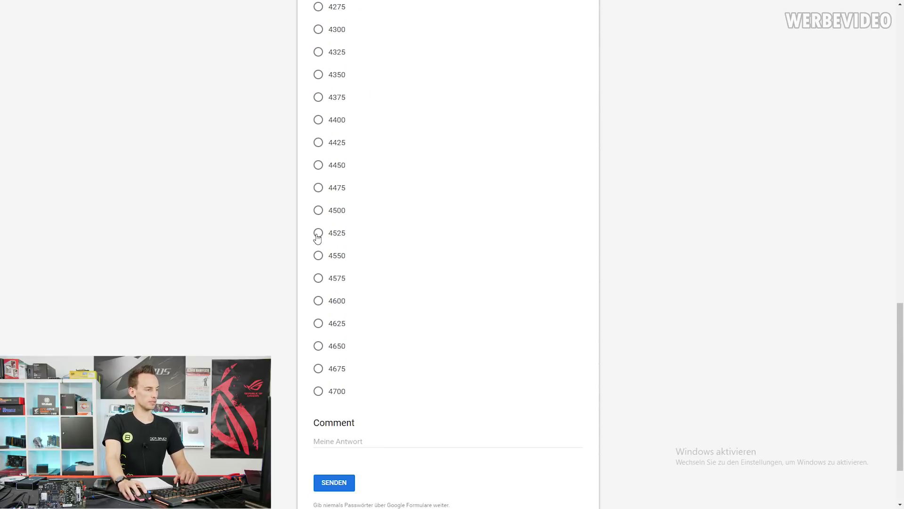
{"action": "left_click", "coordinate": [318, 234]}
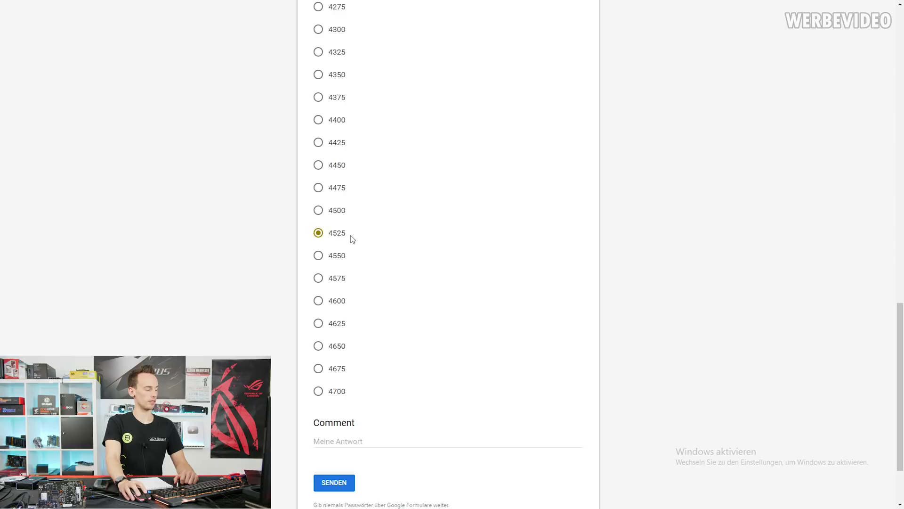
- Look over the boost answers, leave the comment empty and submit the form
{"action": "scroll", "coordinate": [359, 312], "scroll_direction": "up", "scroll_amount": 3}
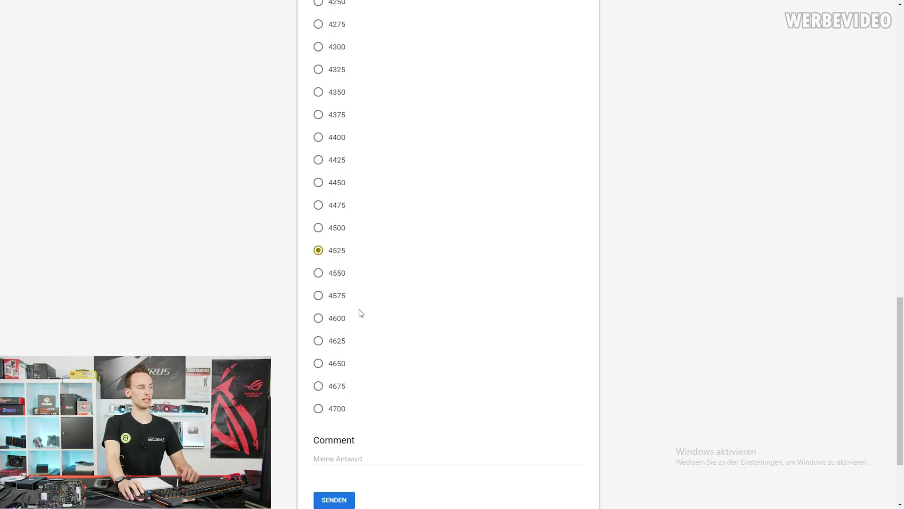
{"action": "scroll", "coordinate": [360, 310], "scroll_direction": "up", "scroll_amount": 4}
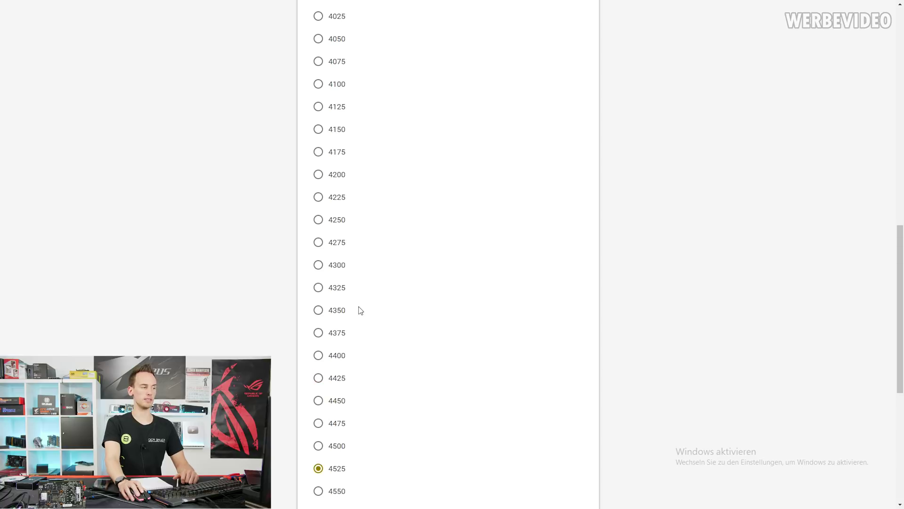
{"action": "scroll", "coordinate": [359, 309], "scroll_direction": "down", "scroll_amount": 9}
{"action": "left_click", "coordinate": [376, 349]}
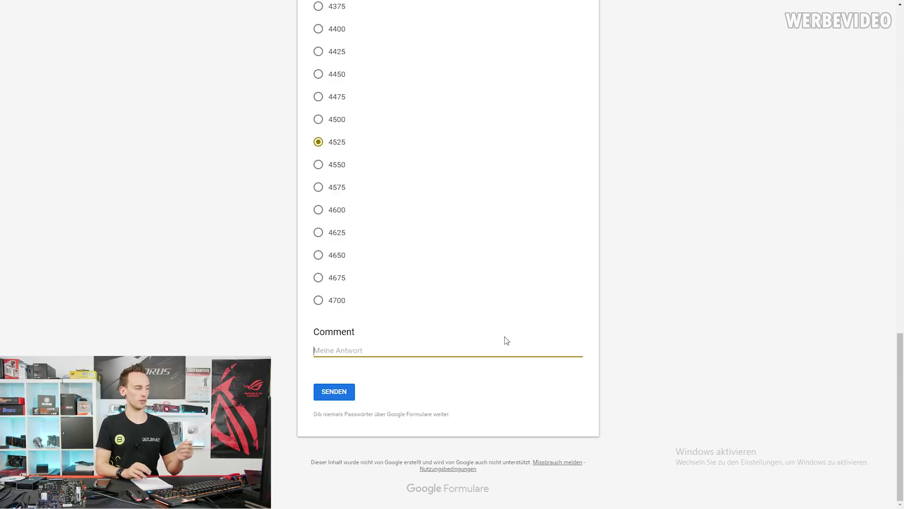
{"action": "left_click", "coordinate": [337, 396]}
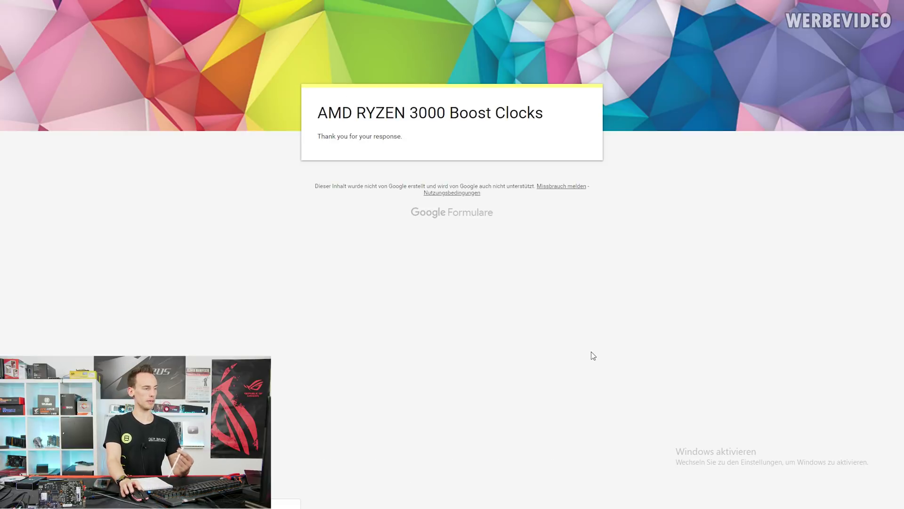